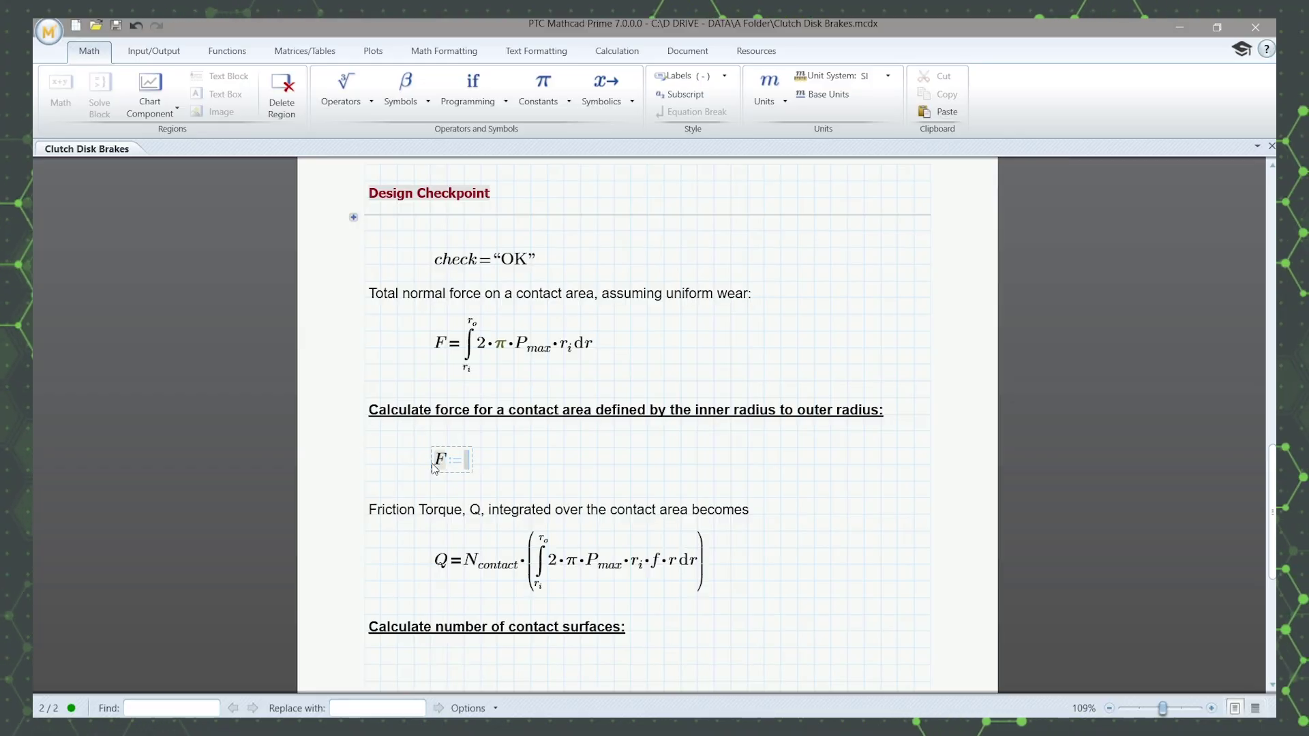
Step: Complete F's definition as π·P_max·r_i·(r_o−r_i)
{"action": "key", "text": "ctrl+shift+p"}
{"action": "type", "text": "*P"}
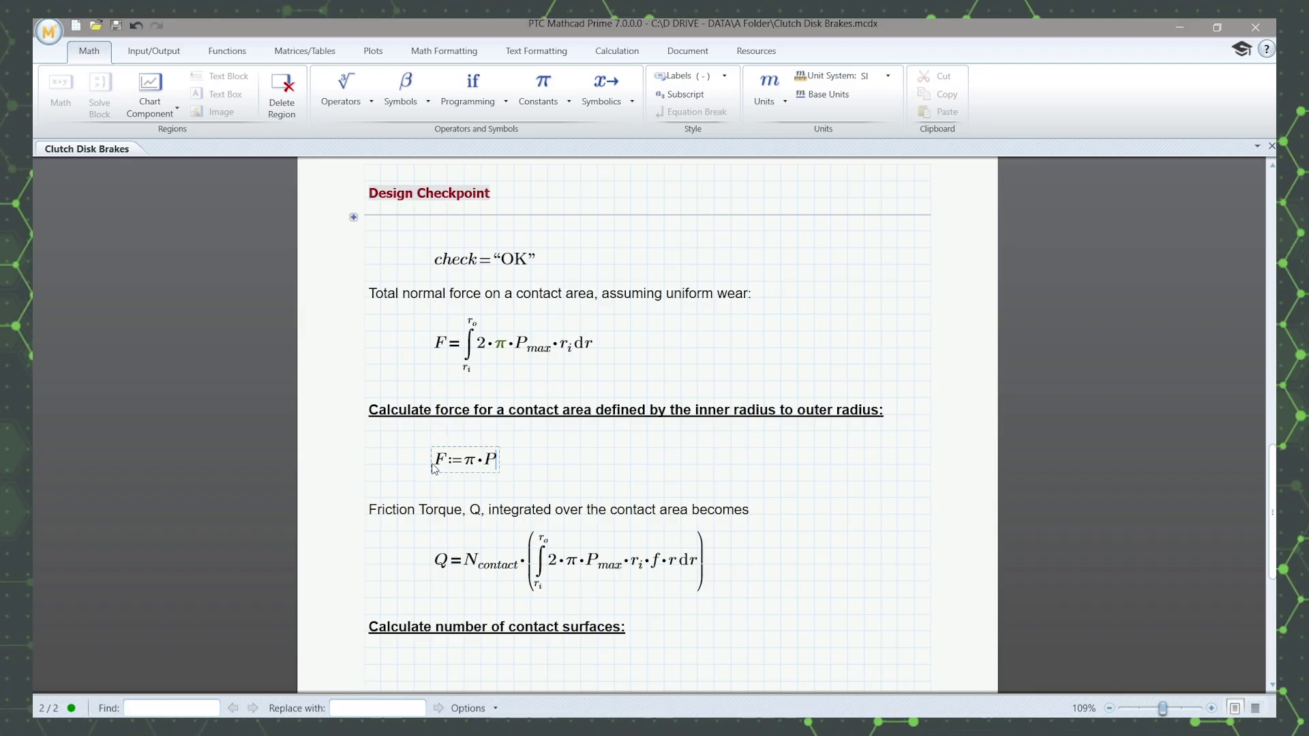
{"action": "type", "text": ".max*"}
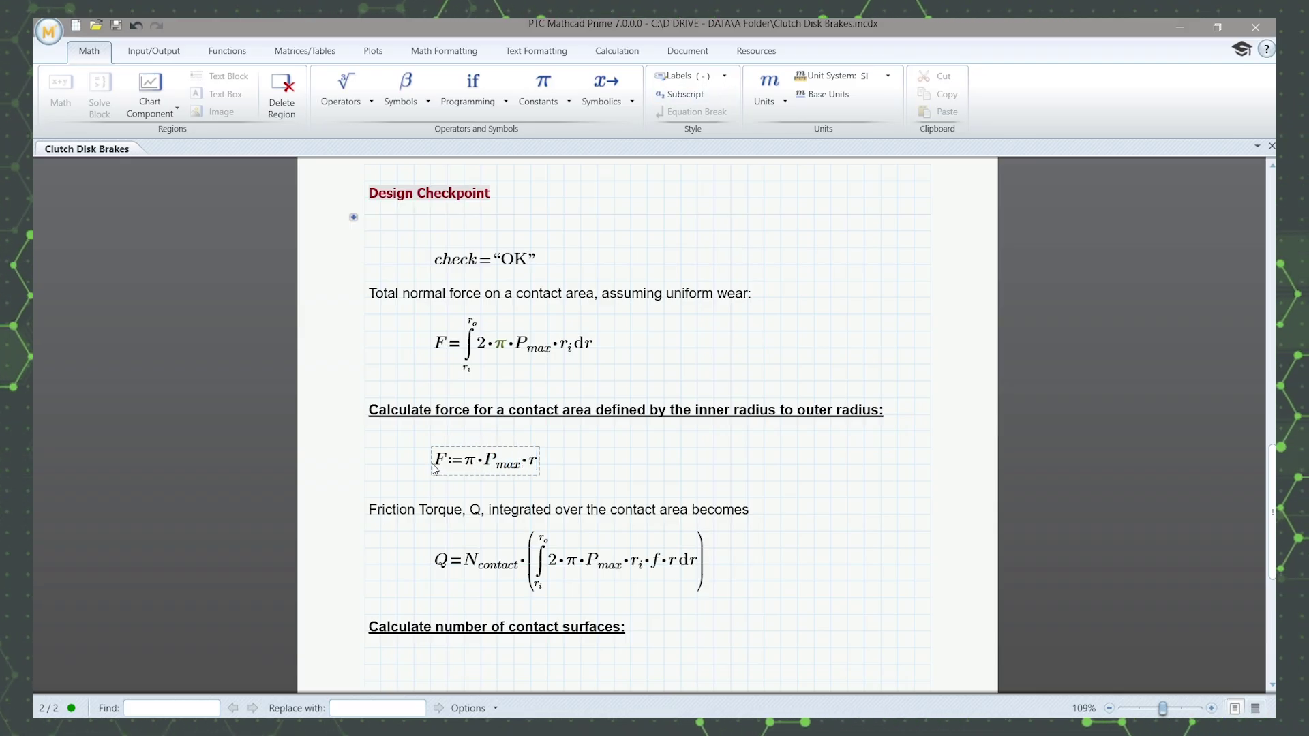
{"action": "type", "text": "r.i*"}
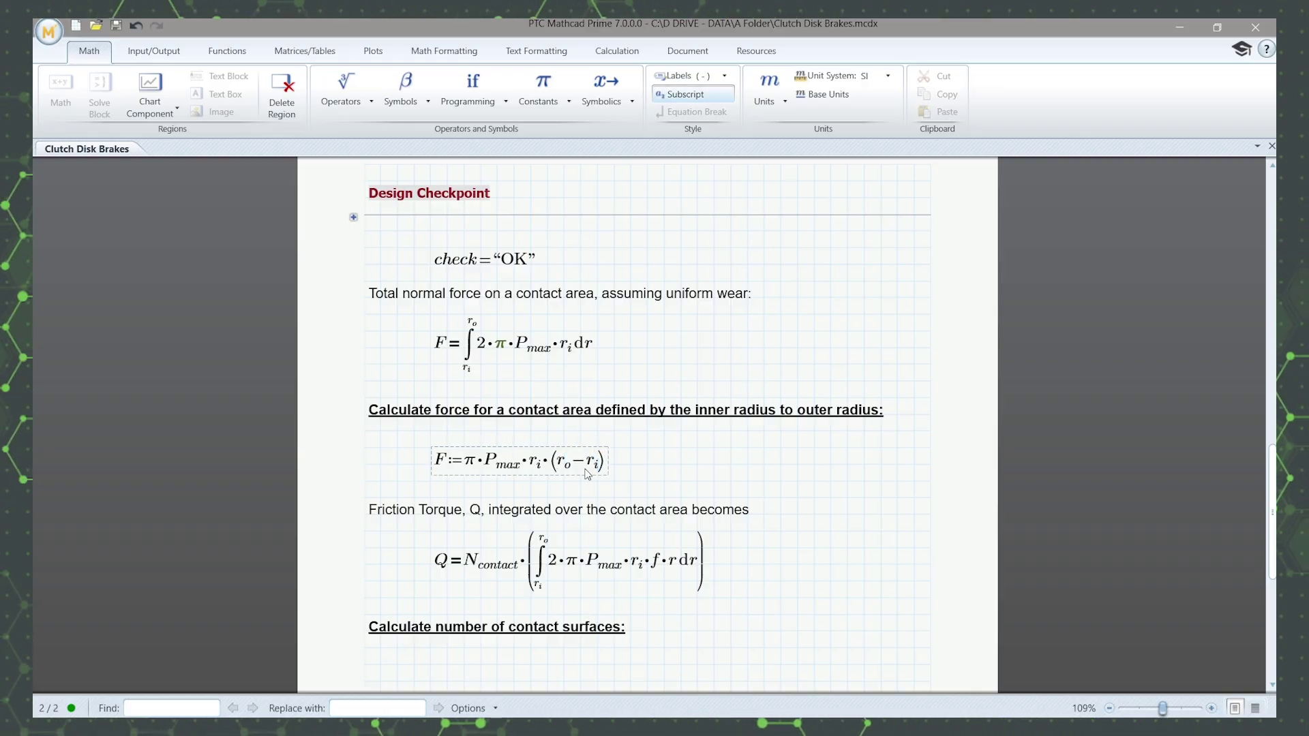
{"action": "key", "text": "Return"}
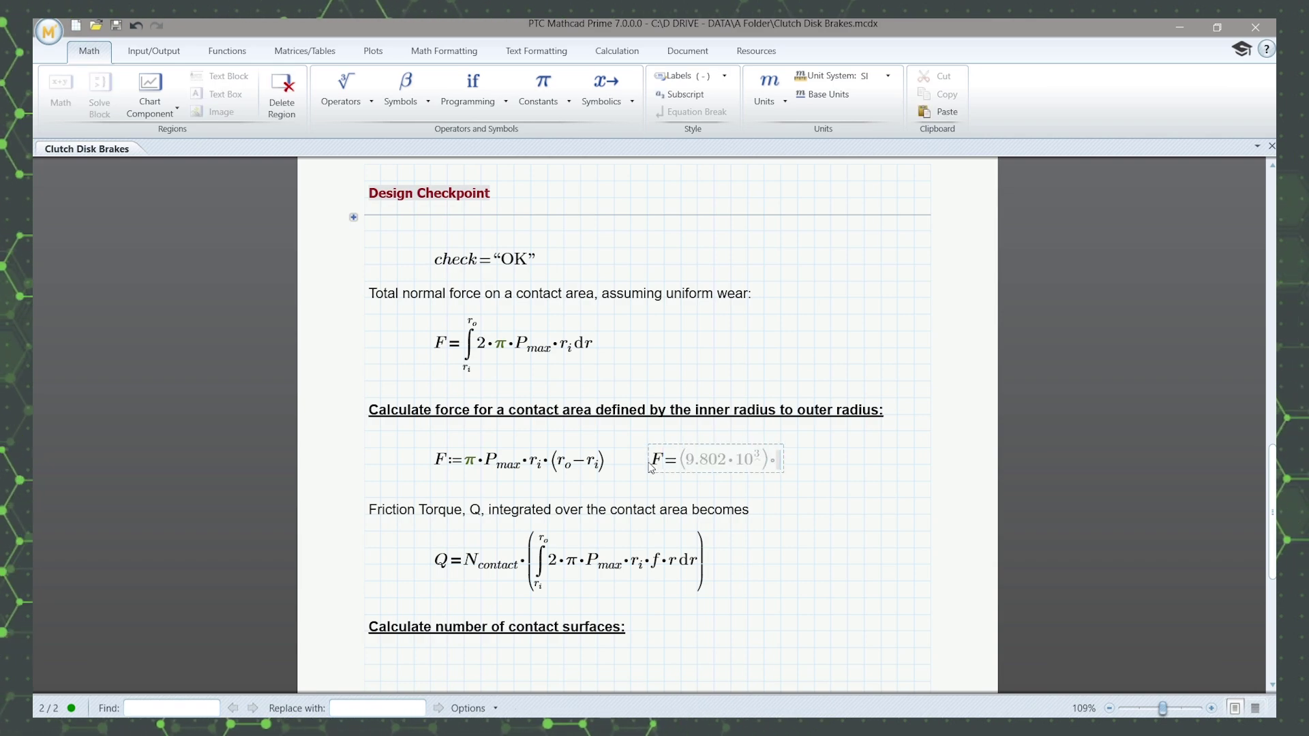
Step: Start a new subscripted N_c definition under the contact-surfaces heading
{"action": "type", "text": "N"}
{"action": "scroll", "coordinate": [651, 465], "scroll_direction": "down", "scroll_amount": 3}
{"action": "left_click", "coordinate": [418, 442]}
{"action": "type", "text": "N"}
{"action": "key", "text": "ctrl+minus"}
{"action": "type", "text": "c"}
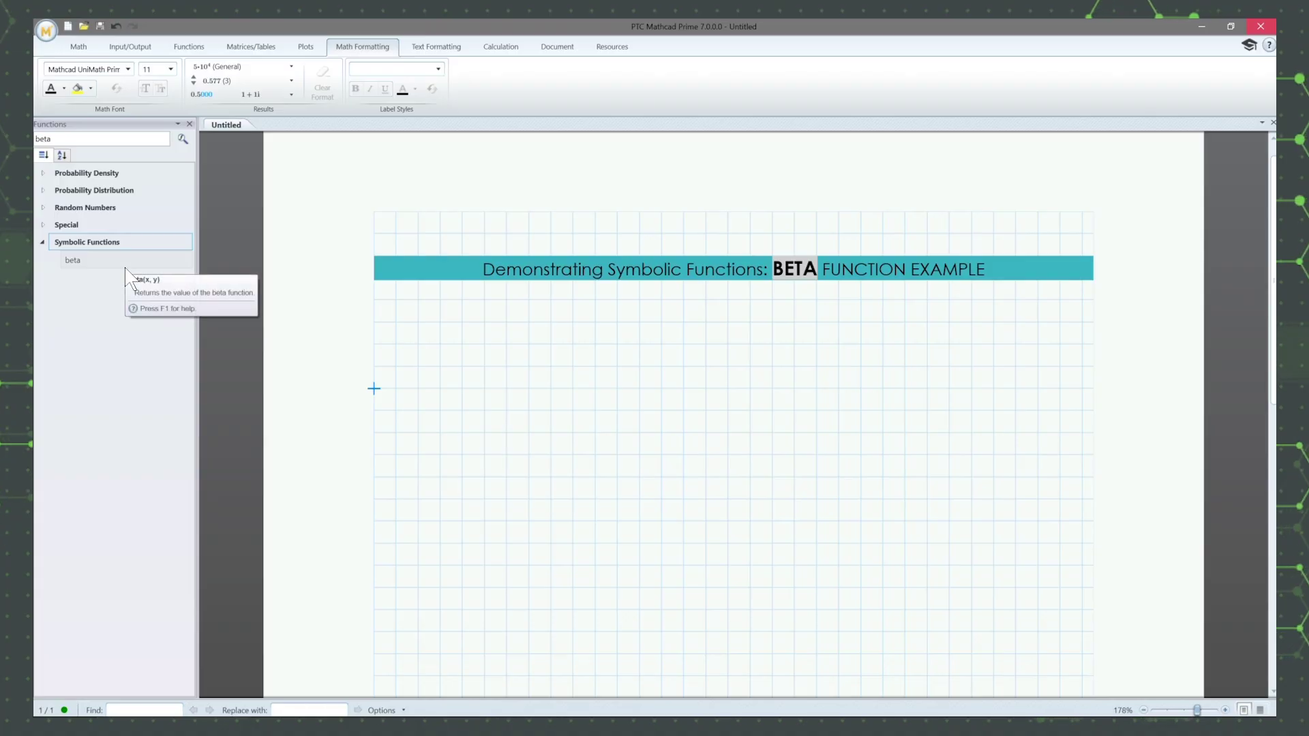
Step: Paste the beta-function integral example from the help into the worksheet
{"action": "key", "text": "F1"}
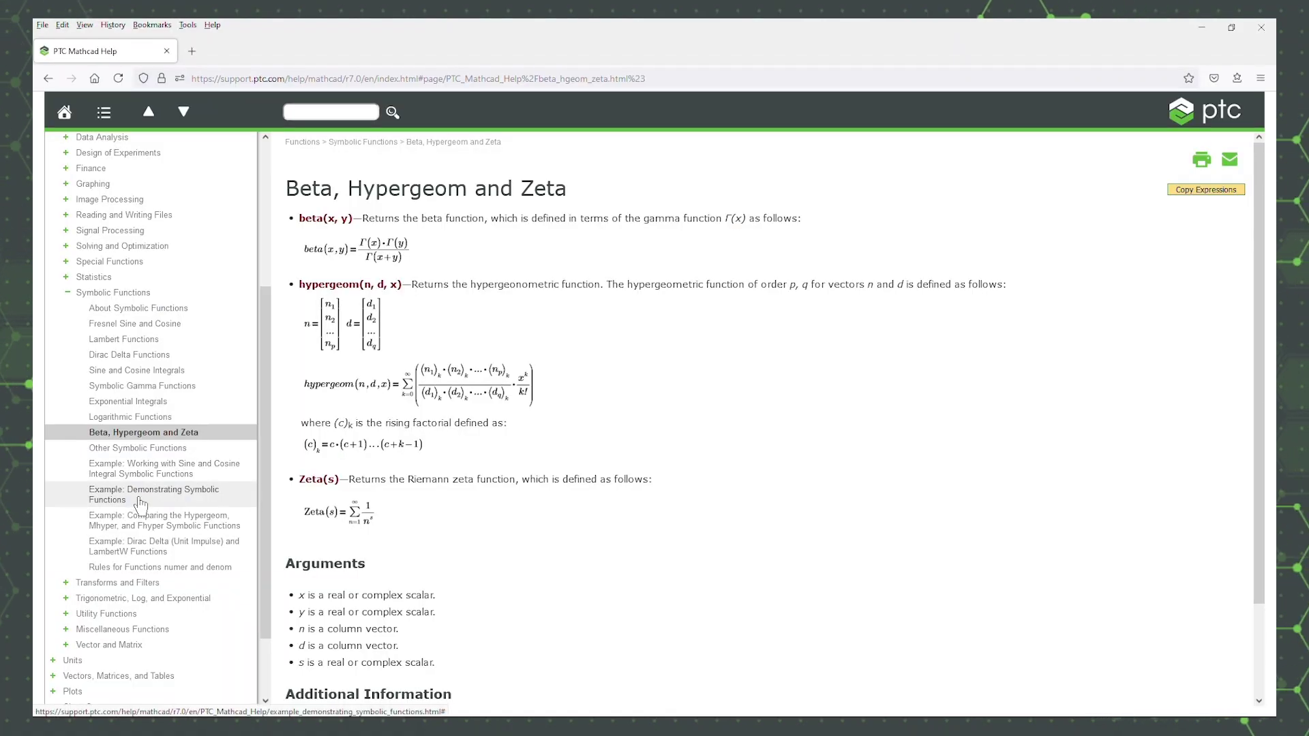
{"action": "left_click", "coordinate": [133, 503]}
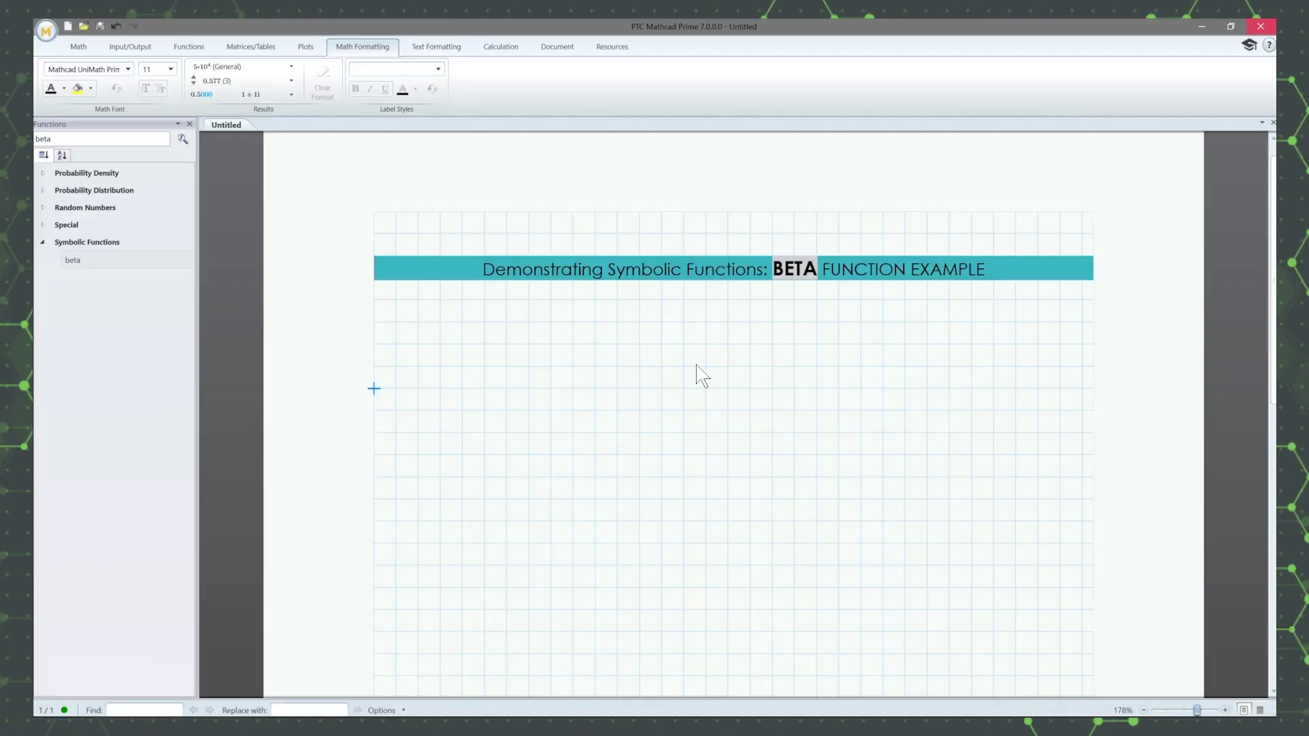
{"action": "left_click", "coordinate": [702, 369]}
{"action": "key", "text": "ctrl+v"}
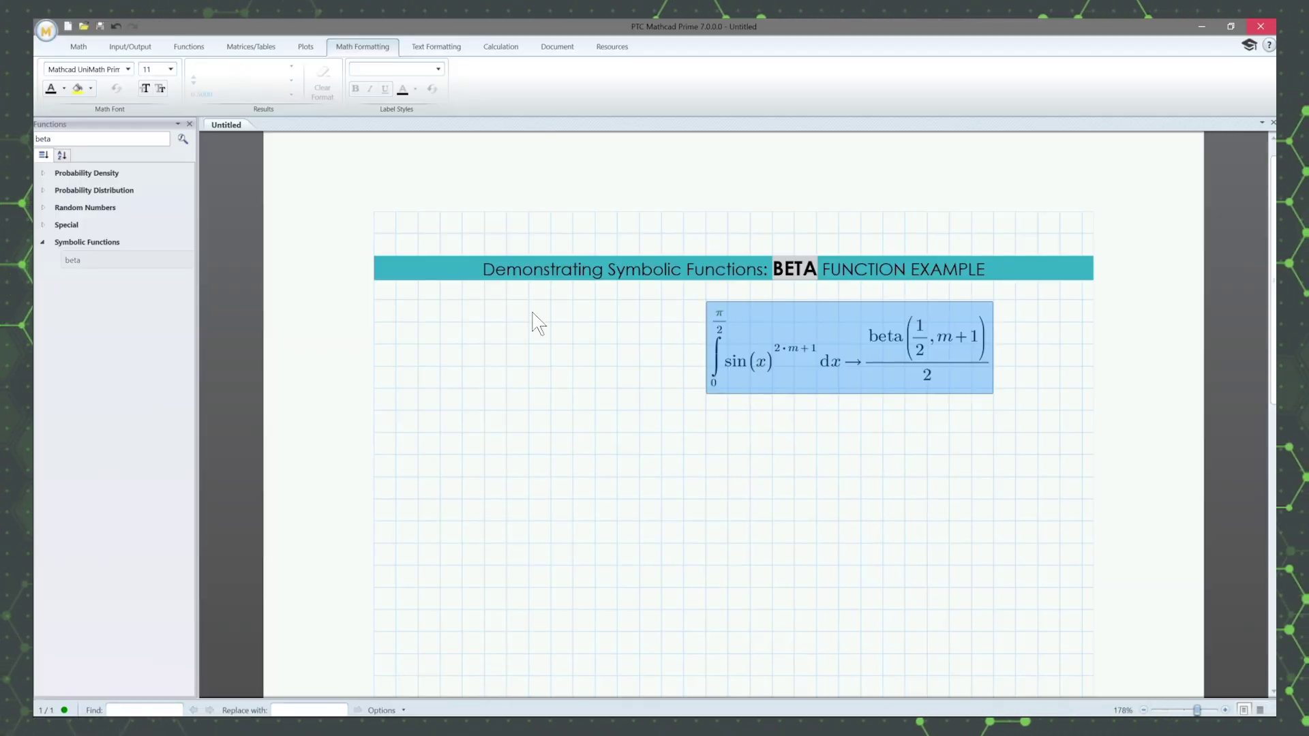
Step: Define m := 2 left of the integral so it evaluates to 8/15
{"action": "left_click", "coordinate": [536, 319]}
{"action": "type", "text": "m:2"}
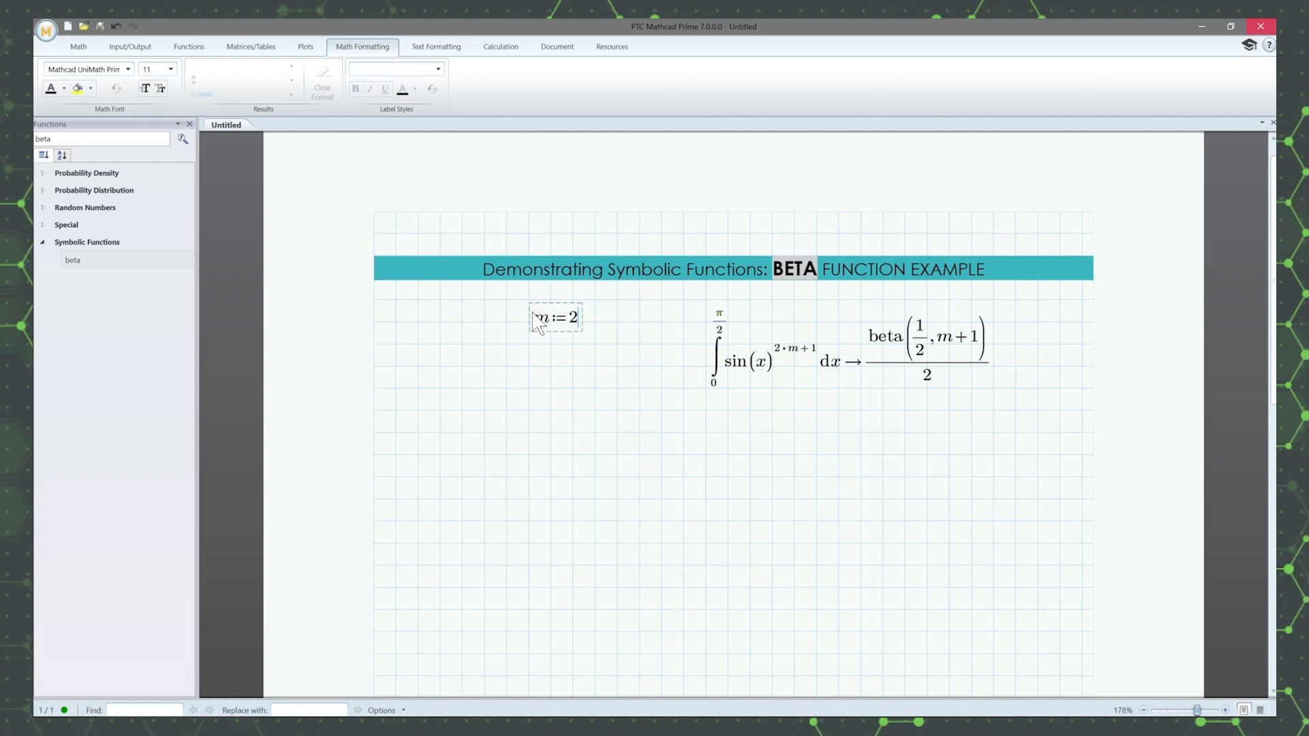
{"action": "key", "text": "Return"}
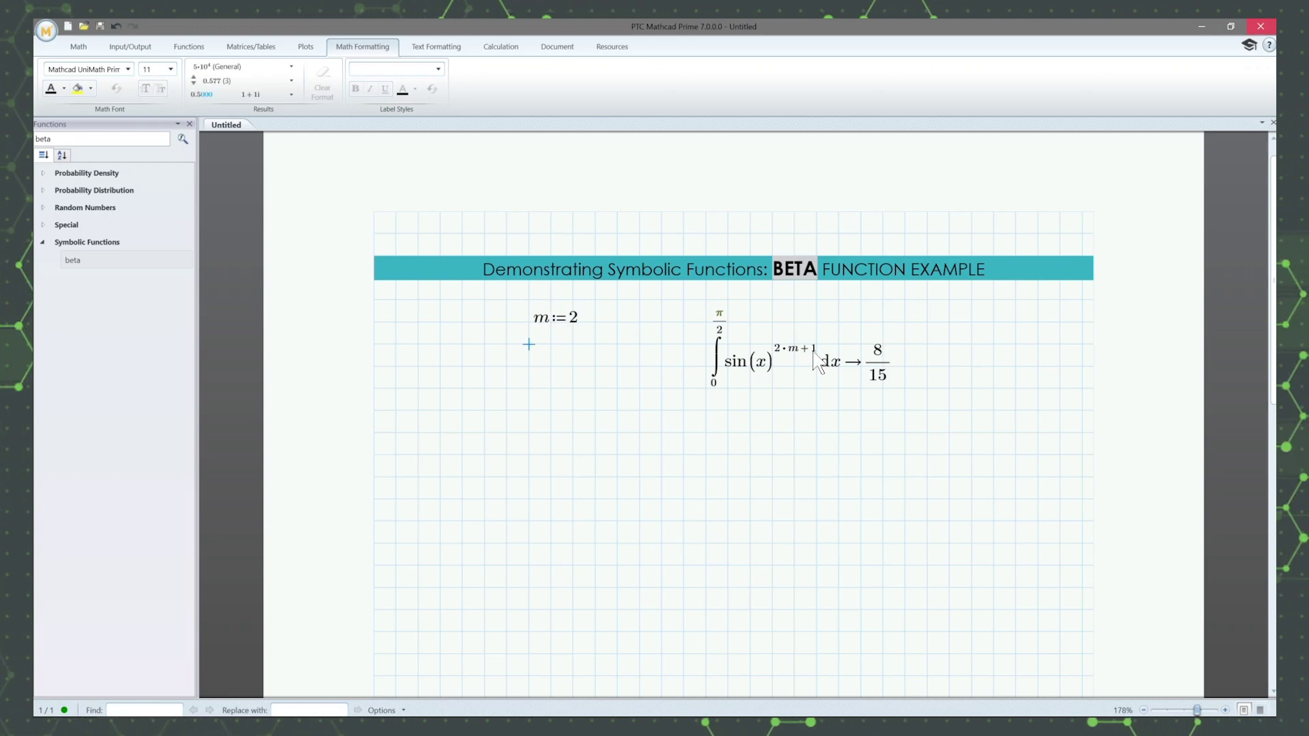
Step: Edit the integral's exponent from 2·m+1 to 2·m+3
{"action": "left_click", "coordinate": [816, 359]}
{"action": "key", "text": "BackSpace"}
{"action": "type", "text": "3"}
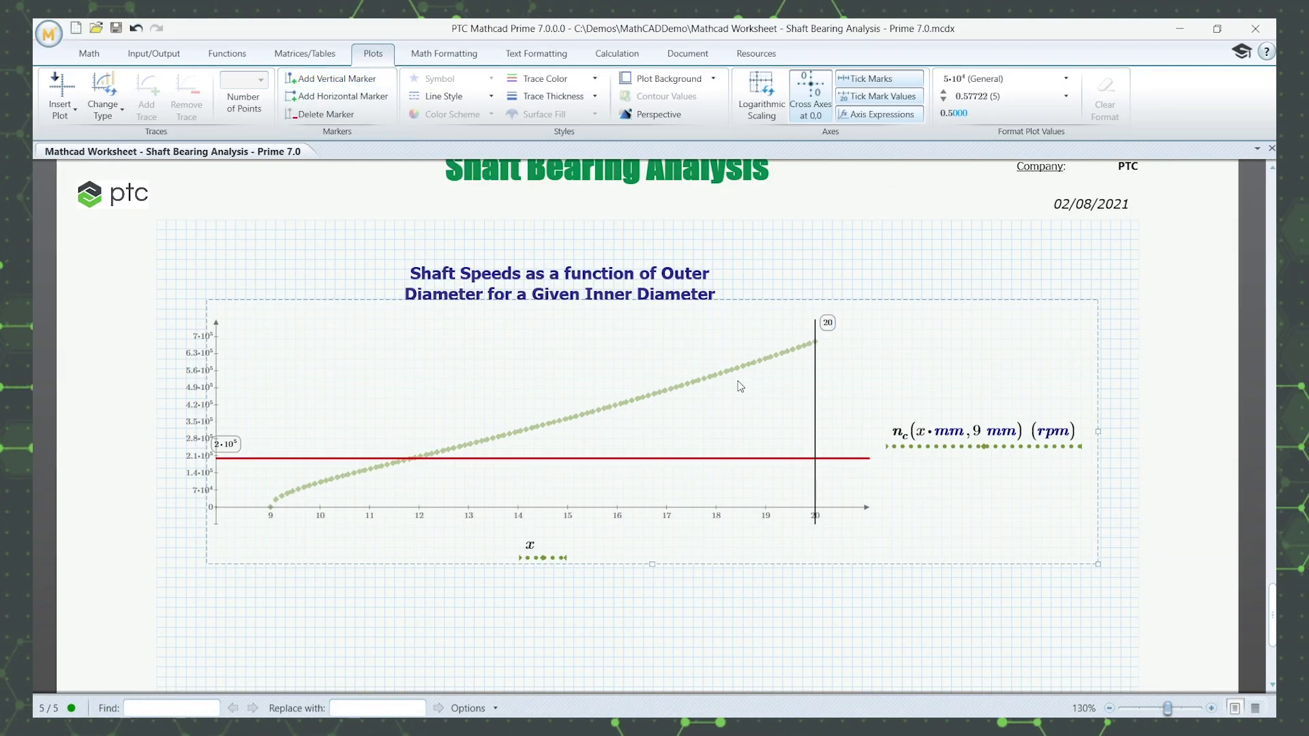
Step: Drag the plot's vertical marker to about x = 11.9
{"action": "left_click_drag", "start_coordinate": [813, 398], "coordinate": [413, 429]}
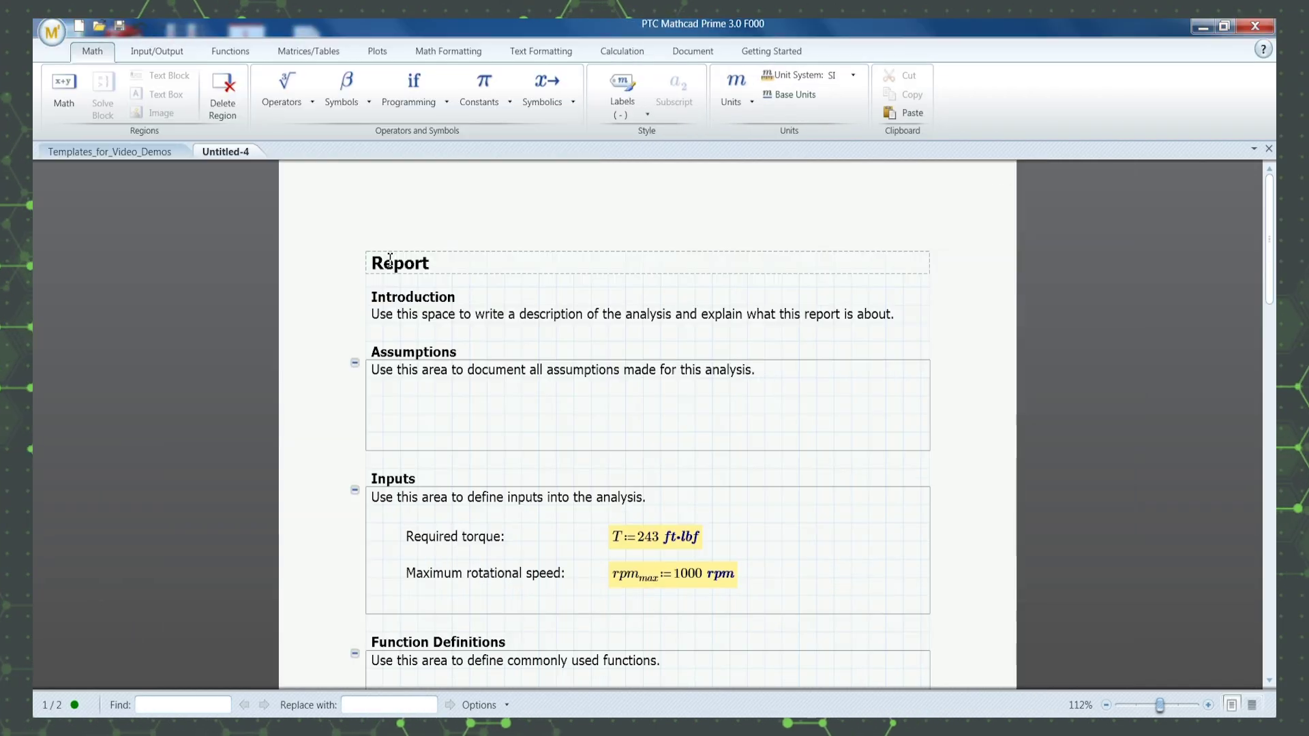
{"action": "scroll", "coordinate": [575, 353], "scroll_direction": "down", "scroll_amount": 5}
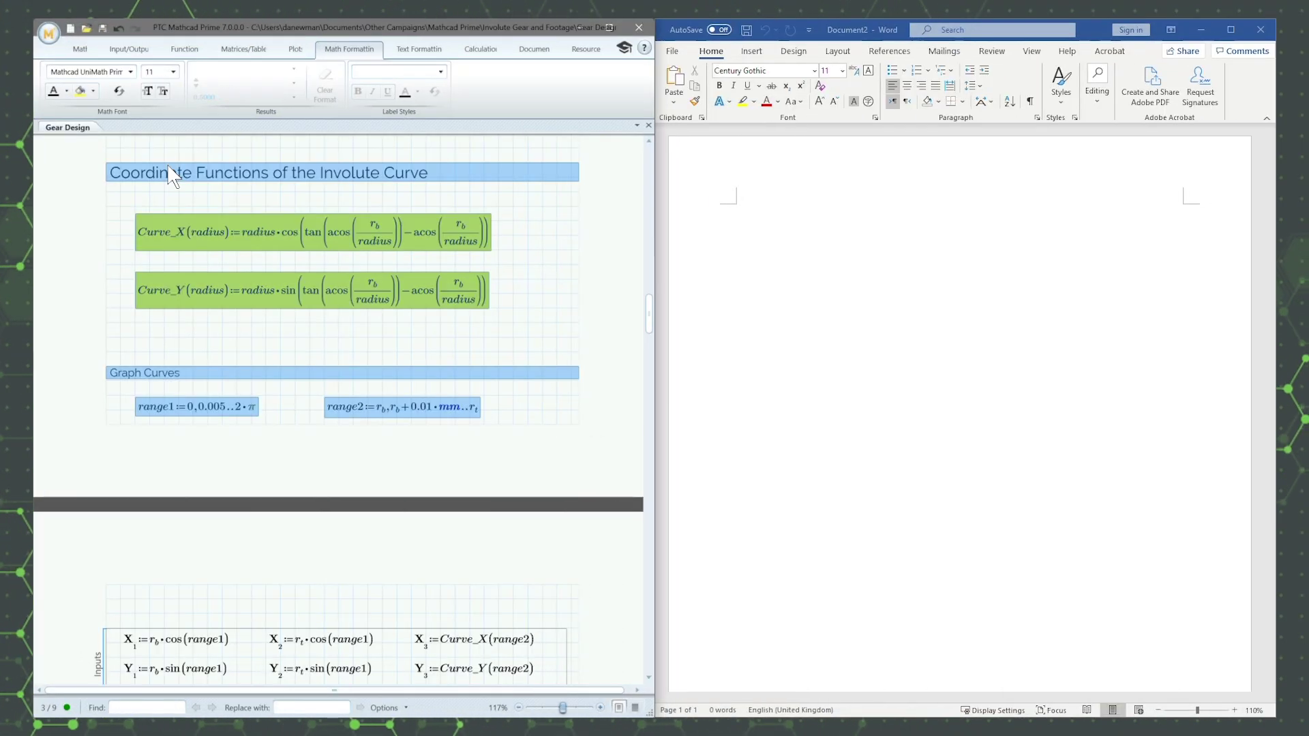
Step: Paste the involute curve definitions into Word and save the Gear Design worksheet as PDF
{"action": "left_click", "coordinate": [886, 296]}
{"action": "key", "text": "ctrl+v"}
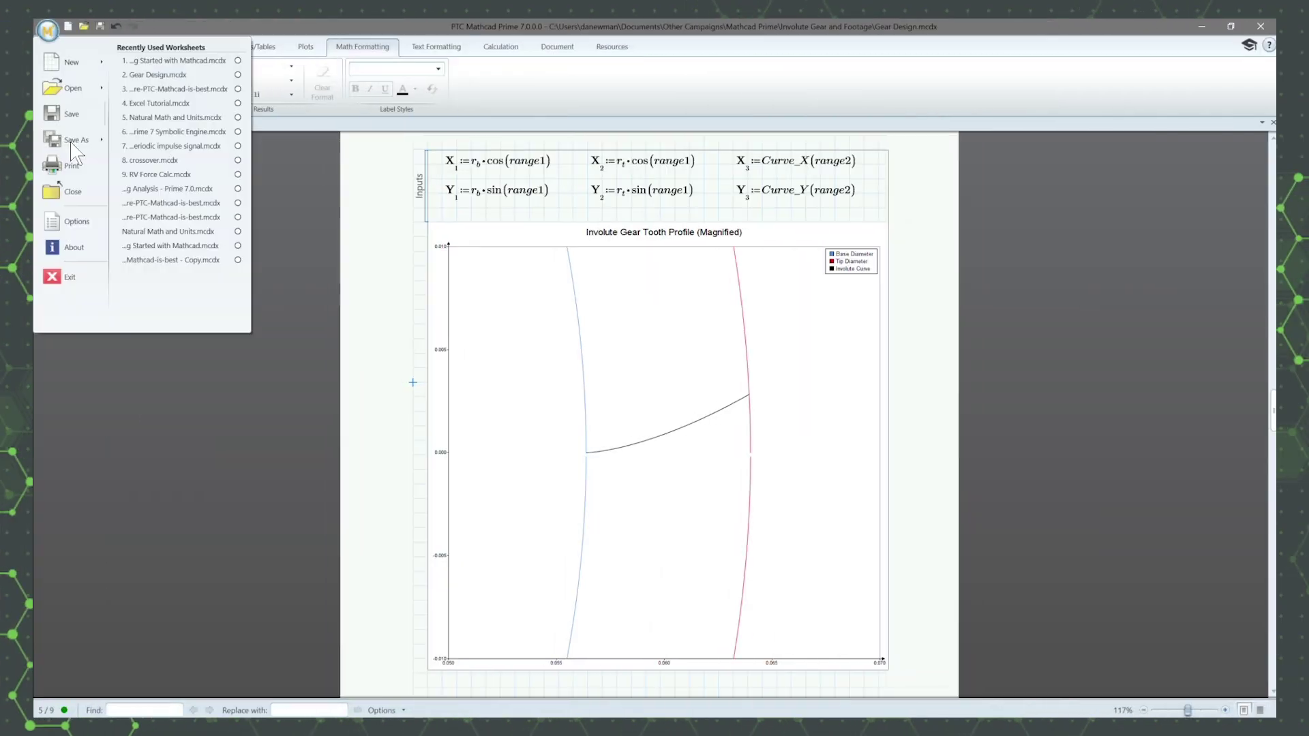
{"action": "mouse_move", "coordinate": [90, 143]}
{"action": "left_click", "coordinate": [174, 156]}
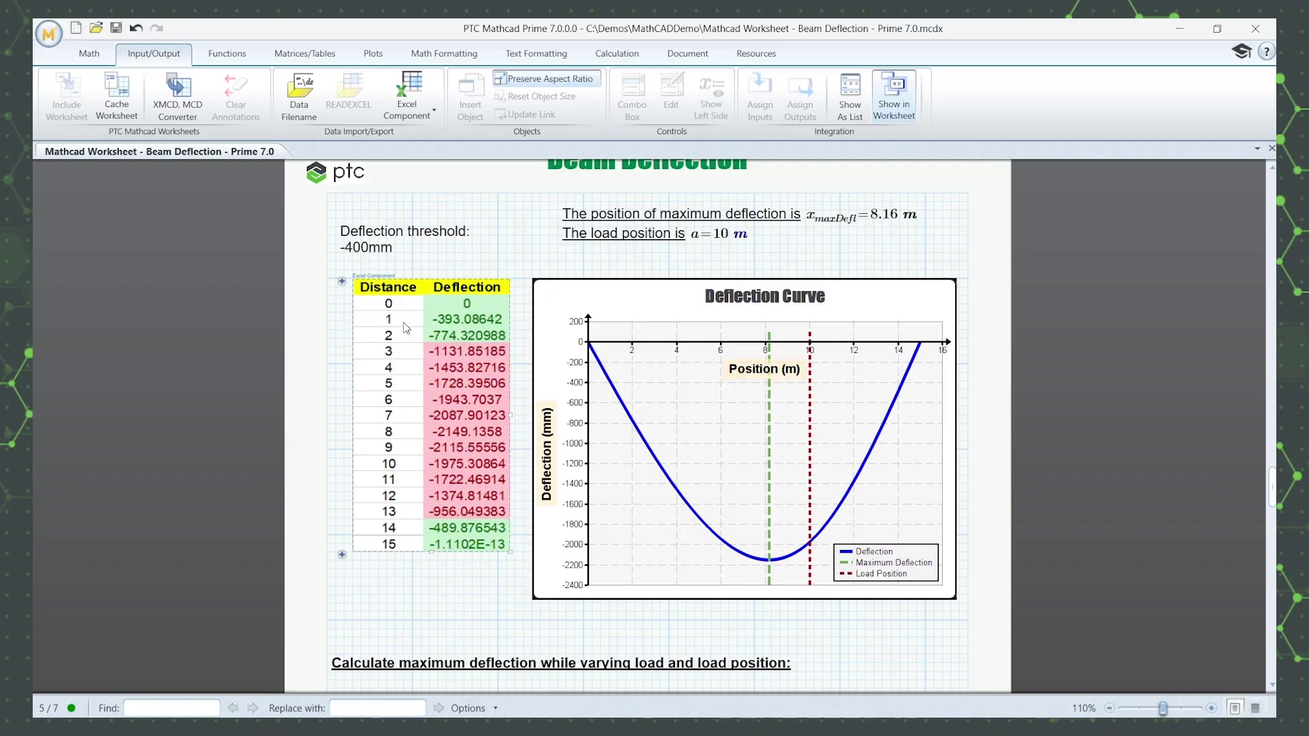
Step: Open the Distance/Deflection table in full-screen Excel and select the Deflection values B2:B17
{"action": "double_click", "coordinate": [406, 328]}
{"action": "double_click", "coordinate": [442, 188]}
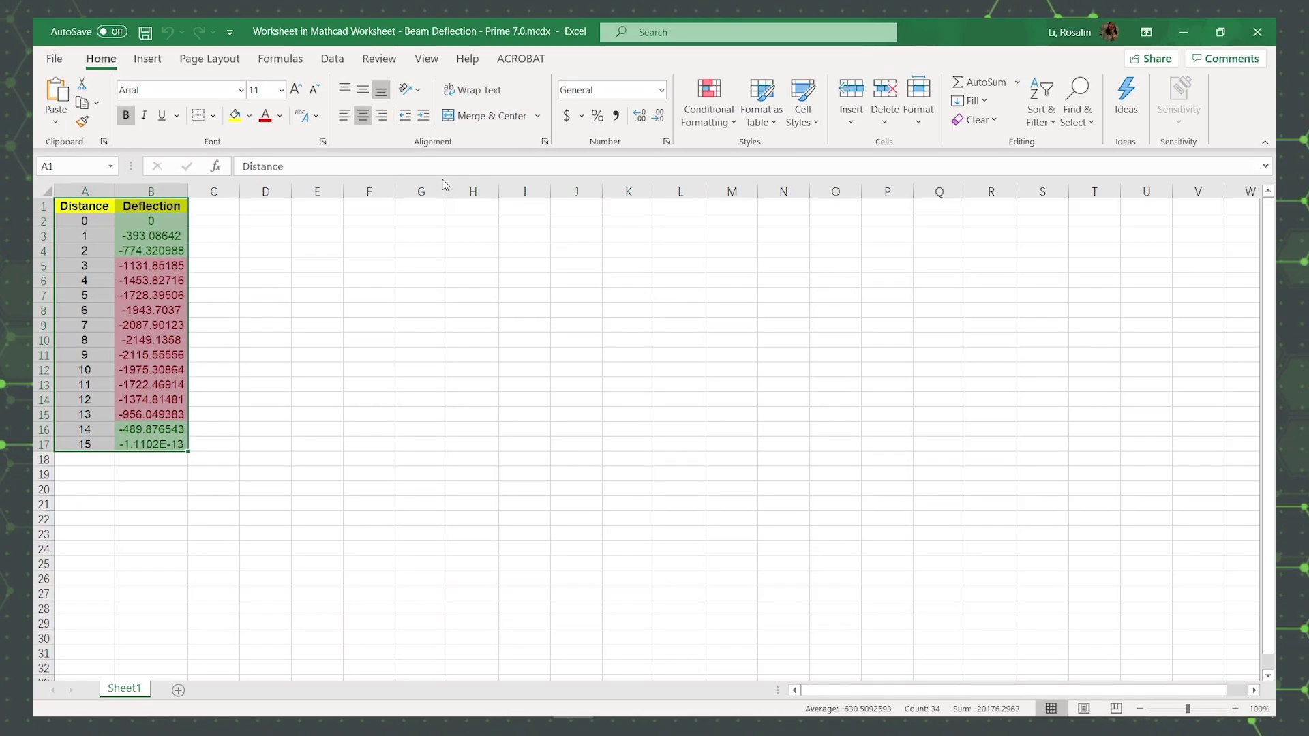
{"action": "left_click", "coordinate": [425, 246]}
{"action": "left_click_drag", "start_coordinate": [150, 220], "coordinate": [151, 444]}
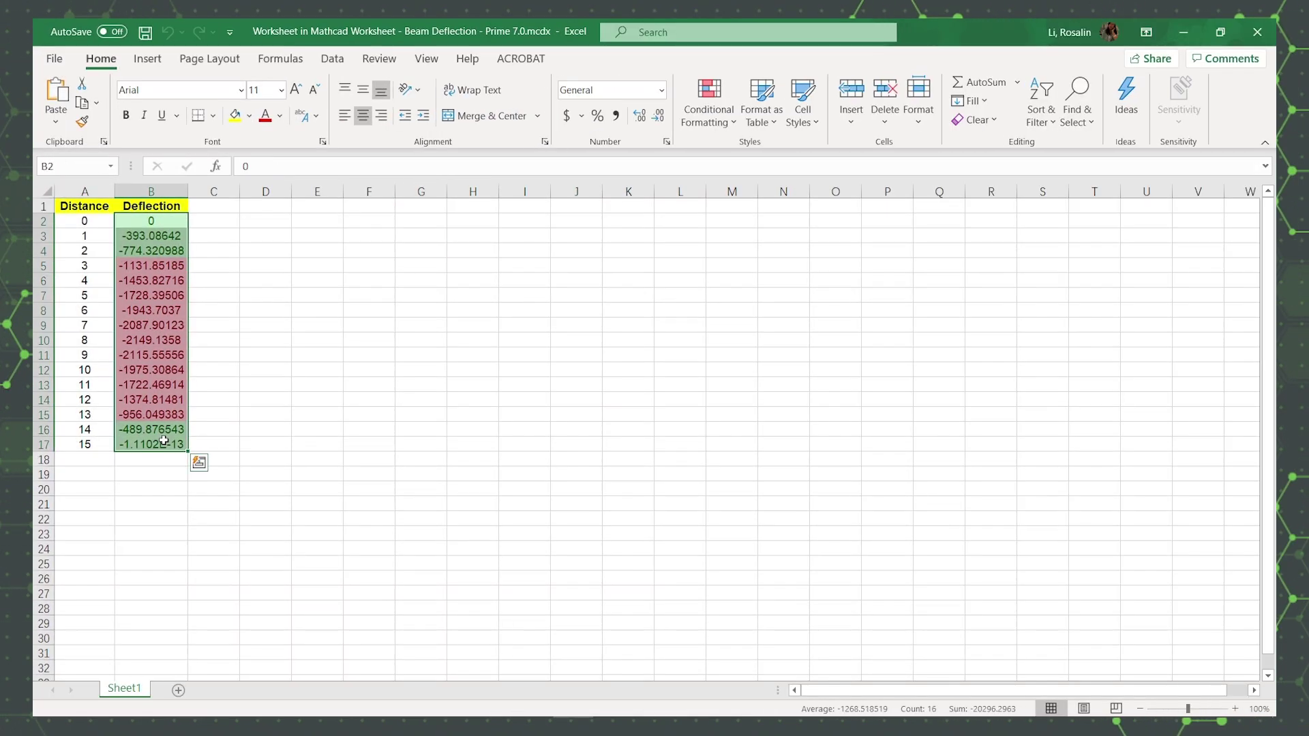
Step: Raise the table's font size to 12 and close Excel
{"action": "left_click", "coordinate": [733, 128]}
{"action": "left_click", "coordinate": [603, 348]}
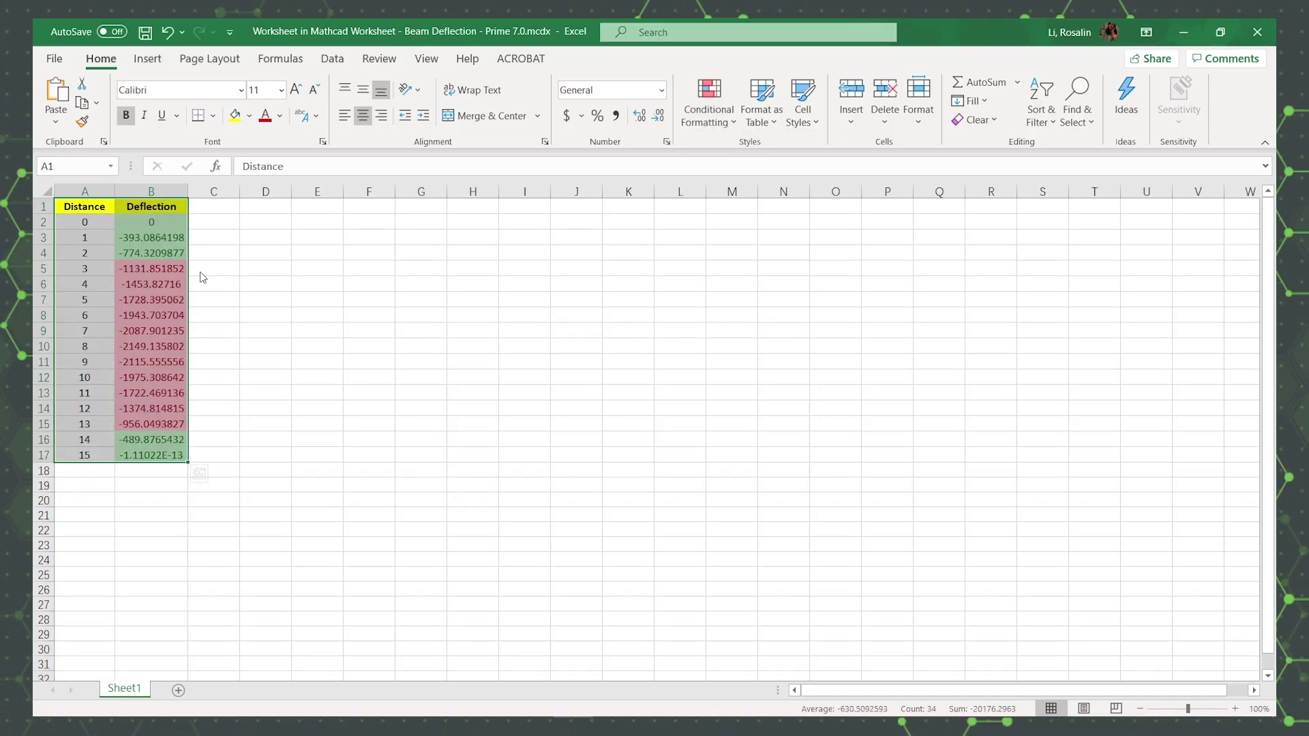
{"action": "left_click", "coordinate": [295, 90]}
{"action": "left_click", "coordinate": [260, 293]}
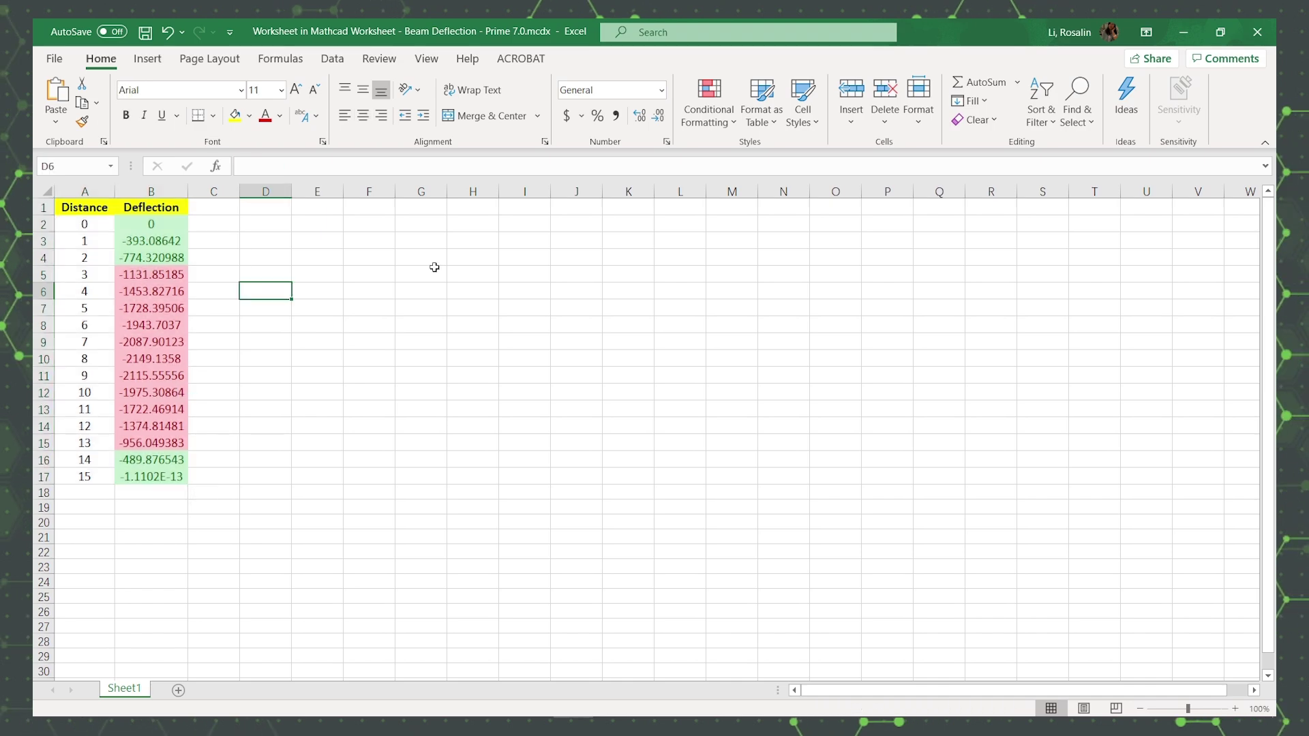
{"action": "left_click", "coordinate": [1258, 32]}
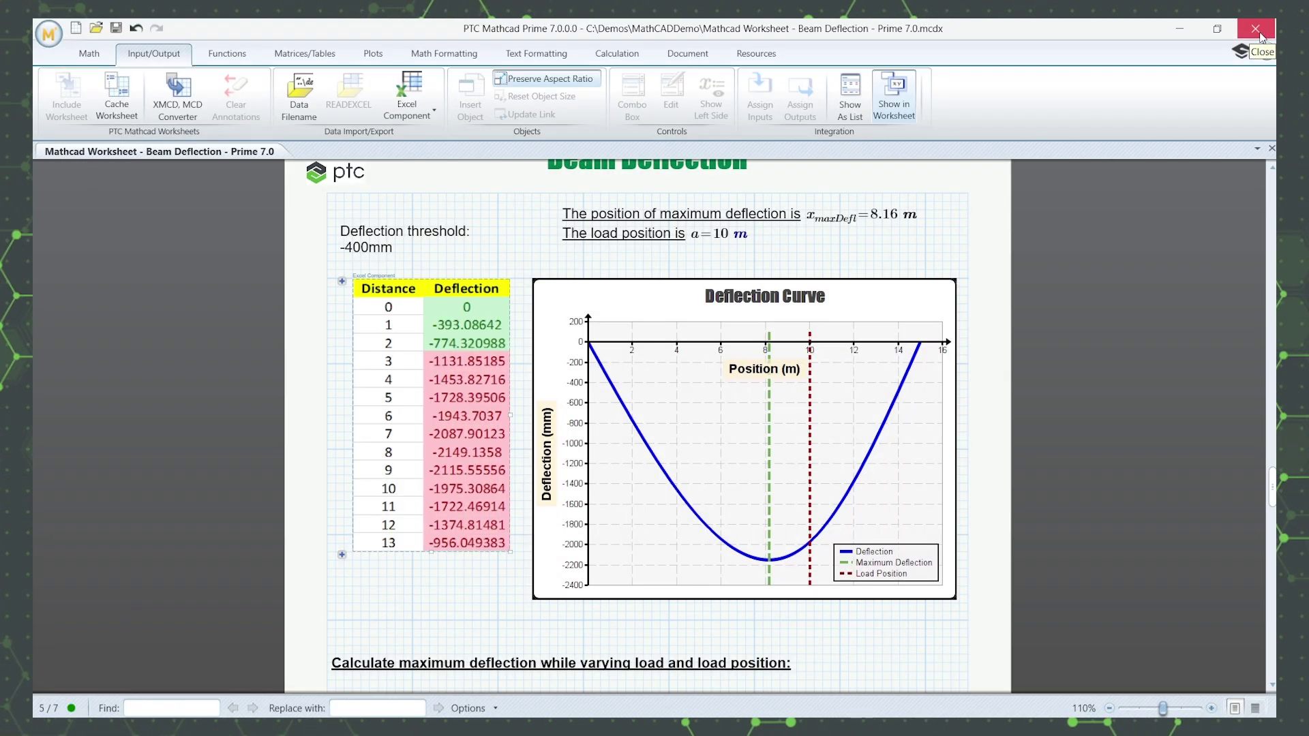
Step: Lengthen the embedded table to show rows 14–15 and list the beam materials
{"action": "left_click_drag", "start_coordinate": [430, 547], "coordinate": [430, 587]}
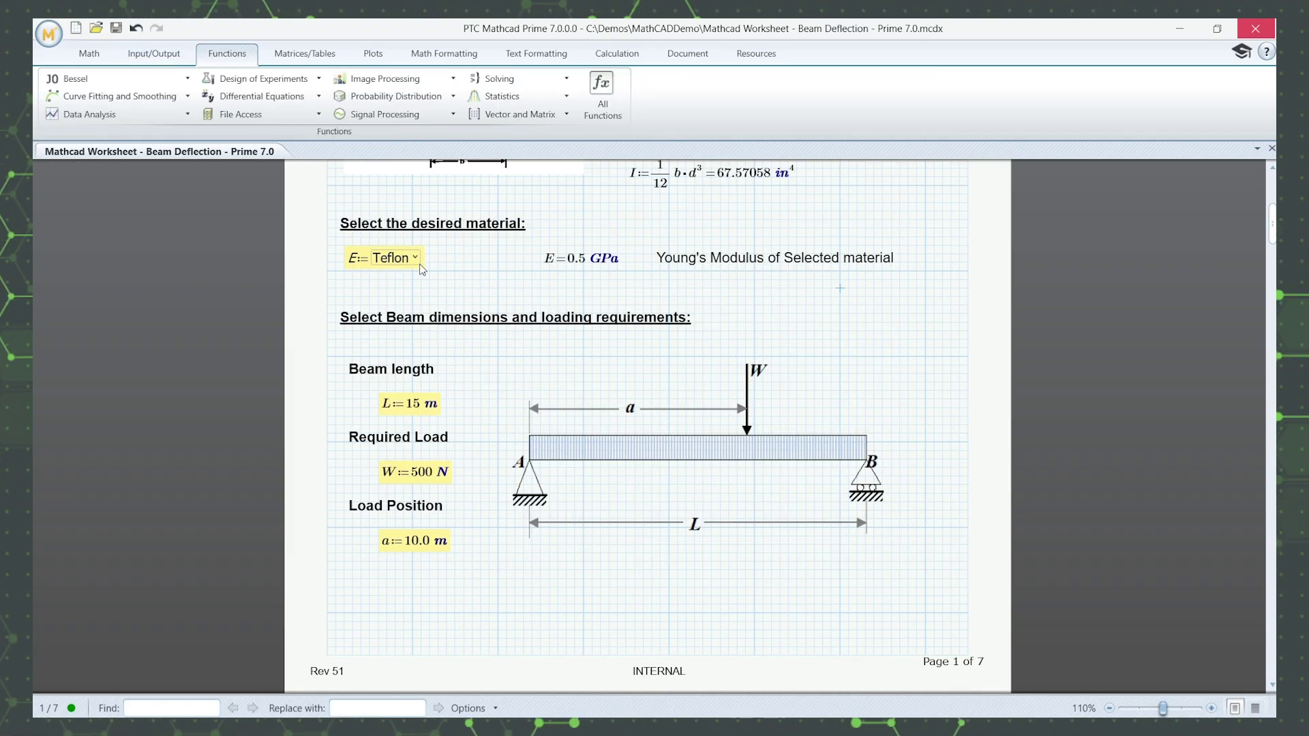
{"action": "left_click", "coordinate": [417, 262]}
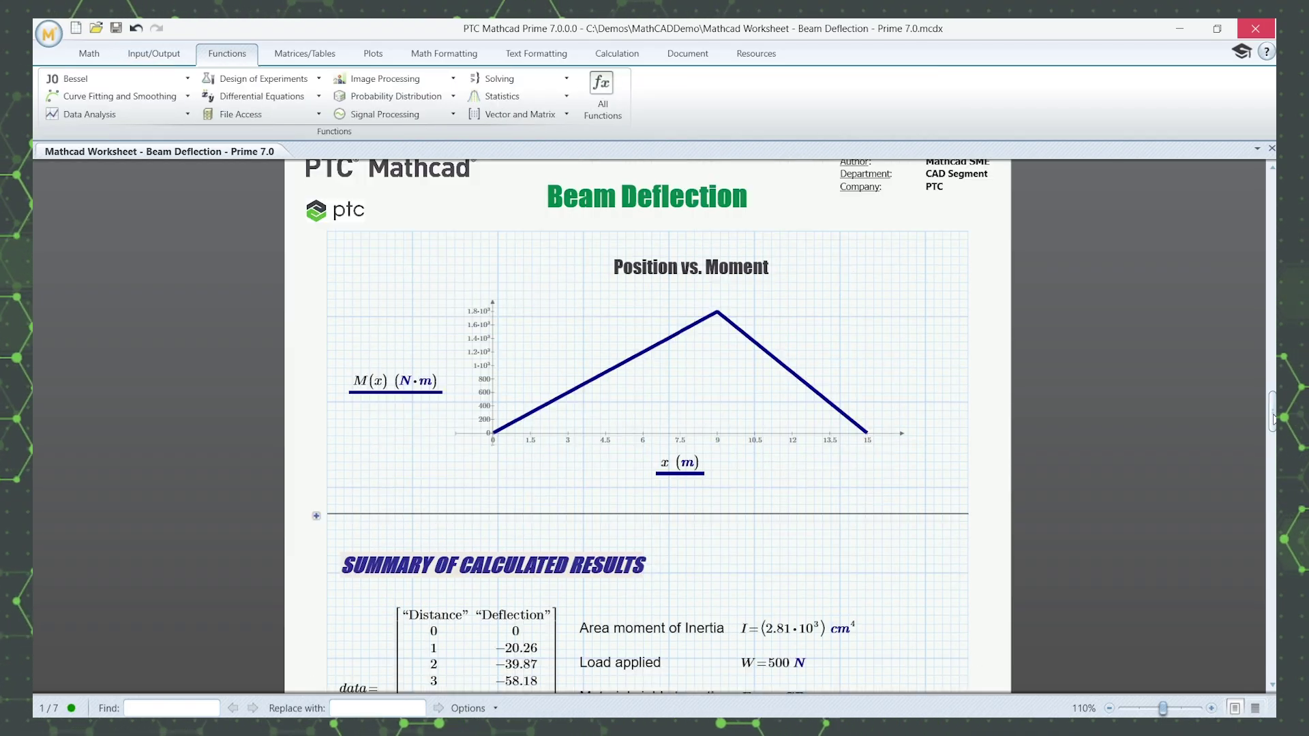
{"action": "scroll", "coordinate": [648, 423], "scroll_direction": "down", "scroll_amount": 10}
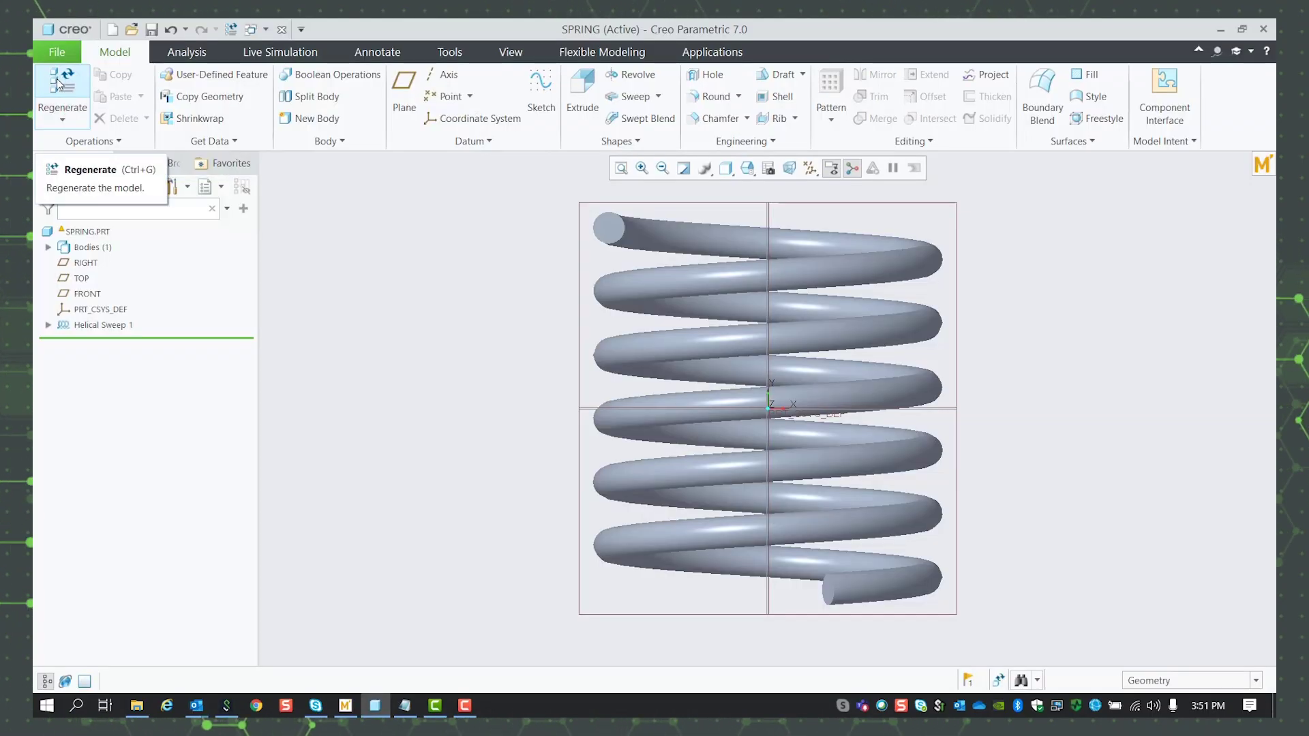
Step: Regenerate SPRING.PRT to produce the narrower spring with more coils
{"action": "left_click", "coordinate": [58, 83]}
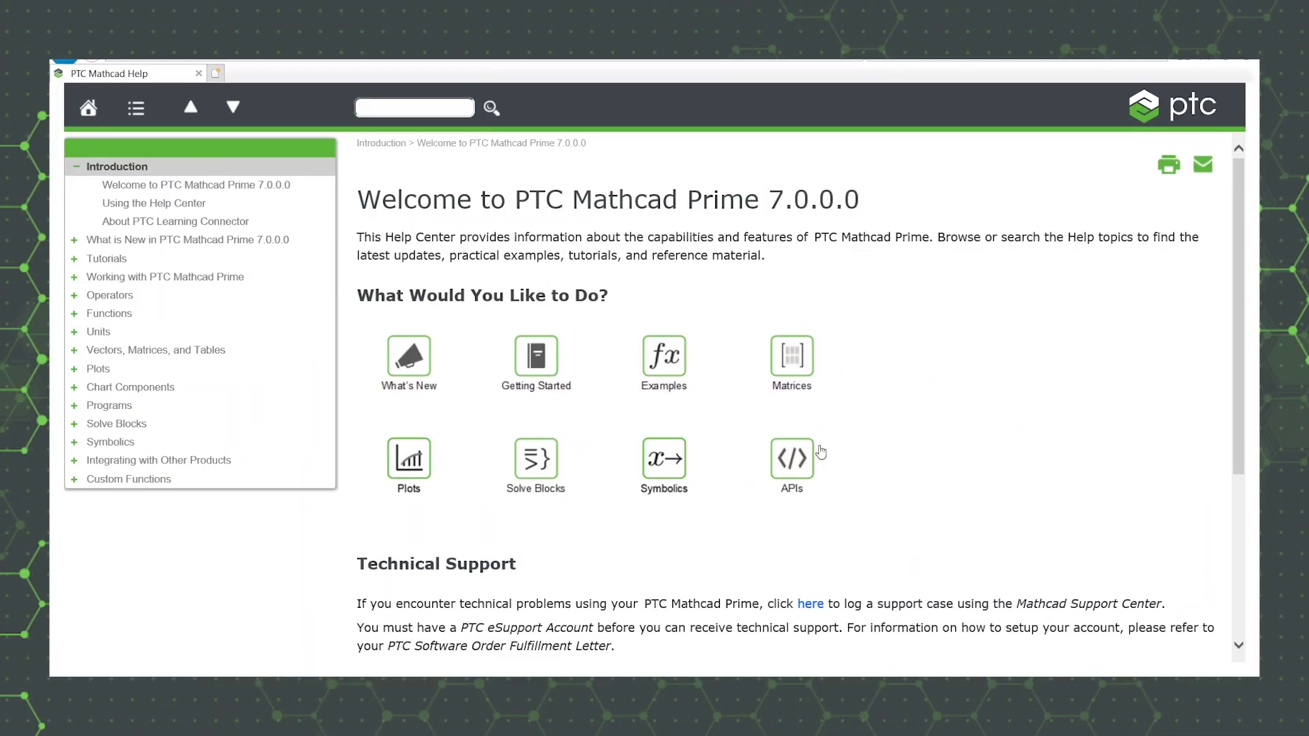
Step: Open Automation API help and expand the Introduction and PTC Mathcad Prime Objects topics
{"action": "left_click", "coordinate": [792, 458]}
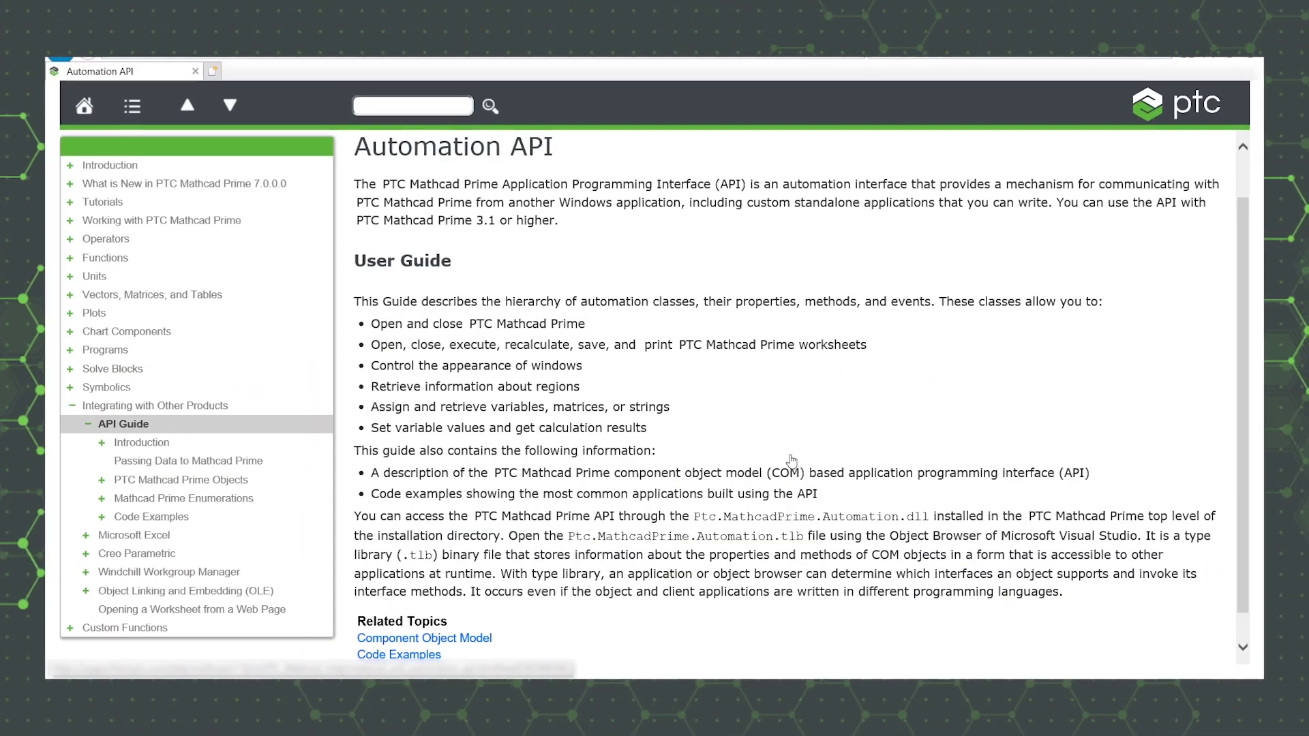
{"action": "left_click", "coordinate": [216, 444]}
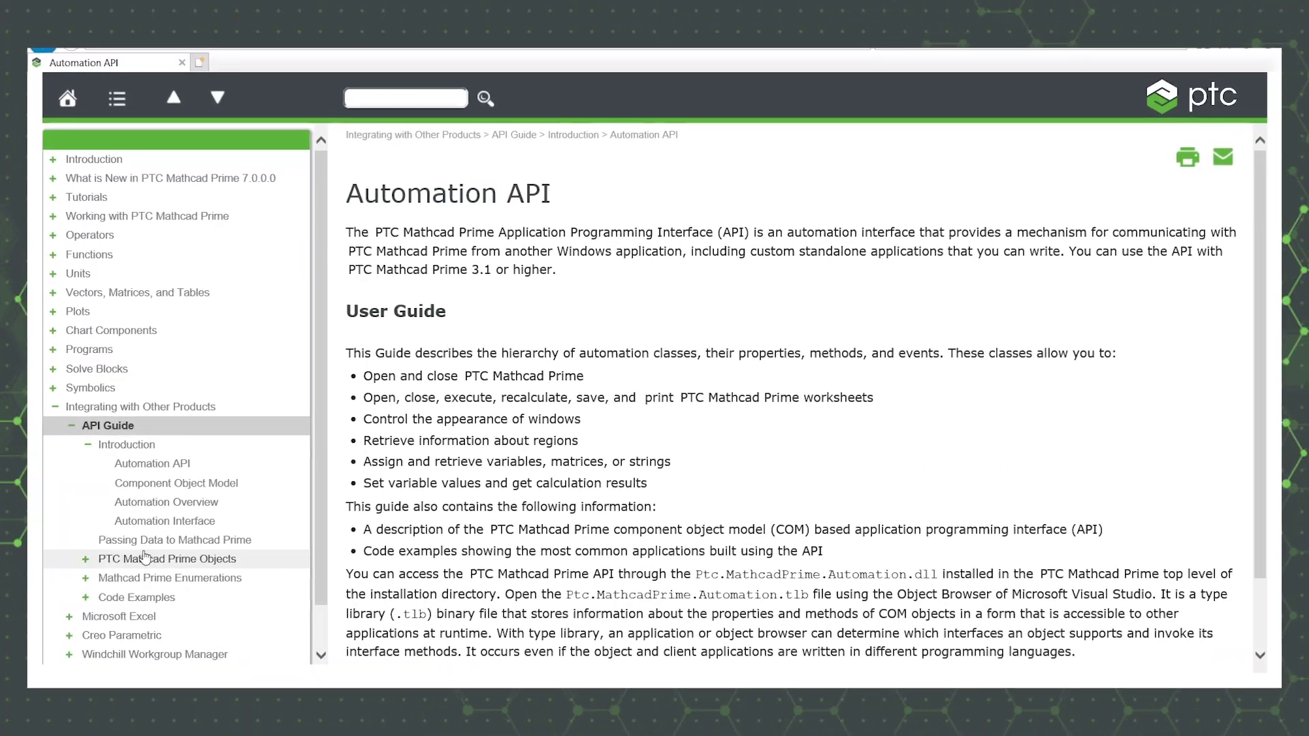
{"action": "left_click", "coordinate": [149, 558]}
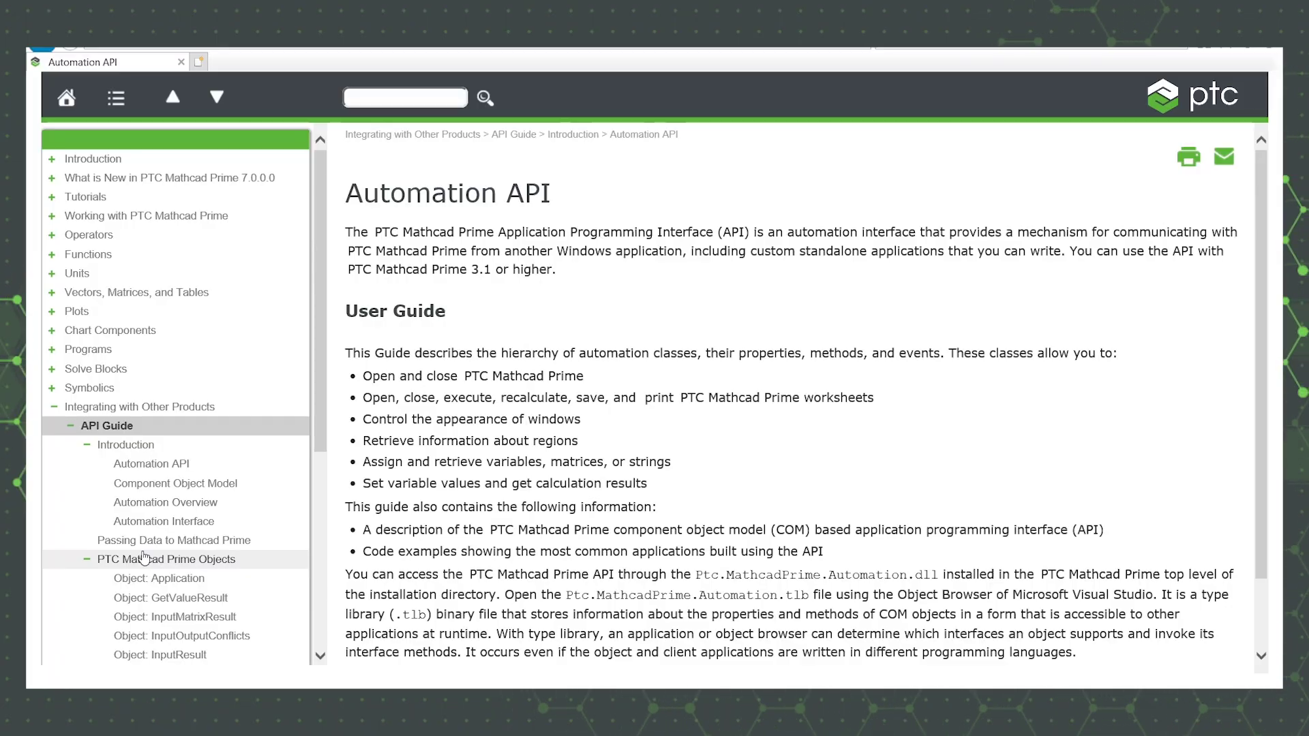